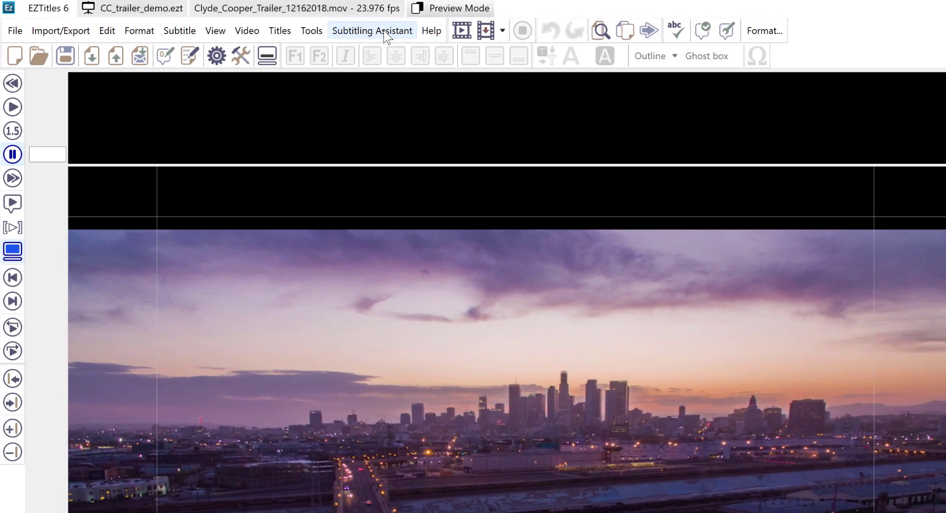
- Generate subtitles from the whole file's audio with at most 2 rows, then play the trailer
{"action": "left_click", "coordinate": [240, 20]}
{"action": "left_click", "coordinate": [389, 86]}
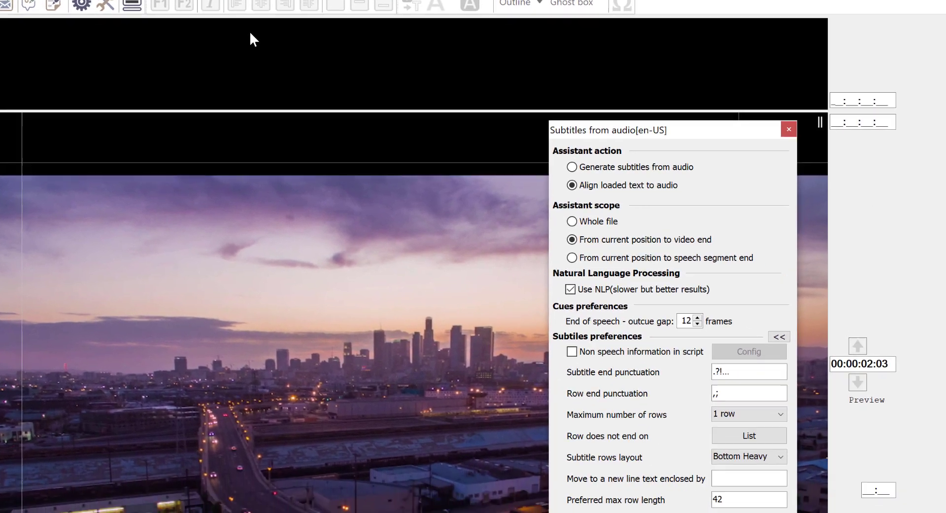
{"action": "left_click", "coordinate": [382, 78]}
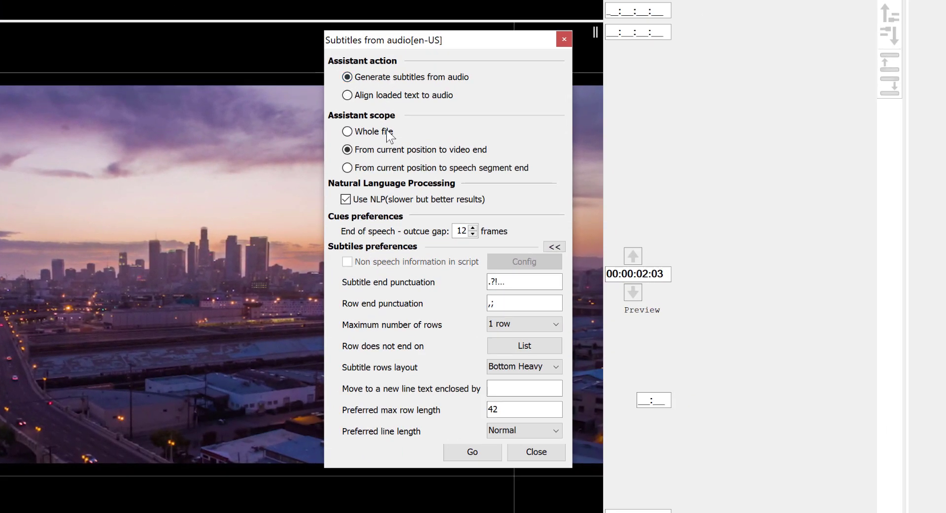
{"action": "left_click", "coordinate": [389, 135]}
{"action": "left_click", "coordinate": [524, 324]}
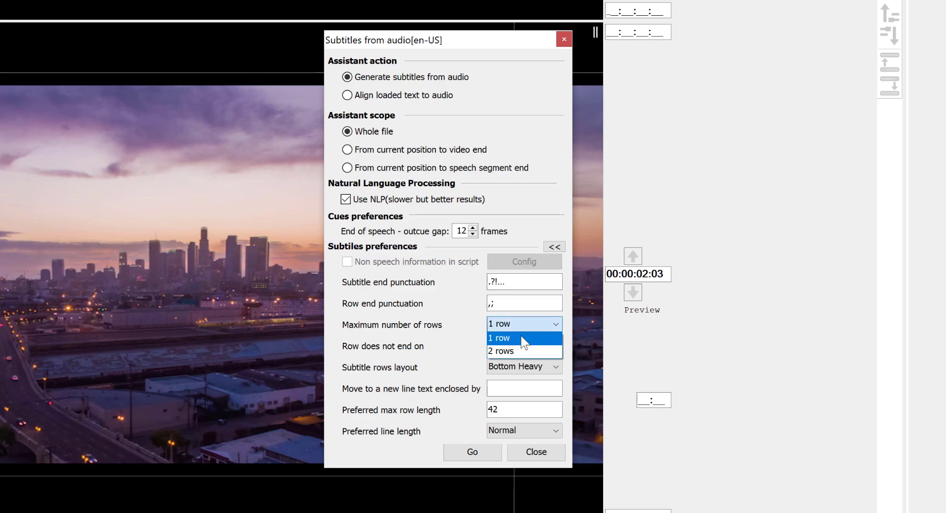
{"action": "left_click", "coordinate": [522, 351]}
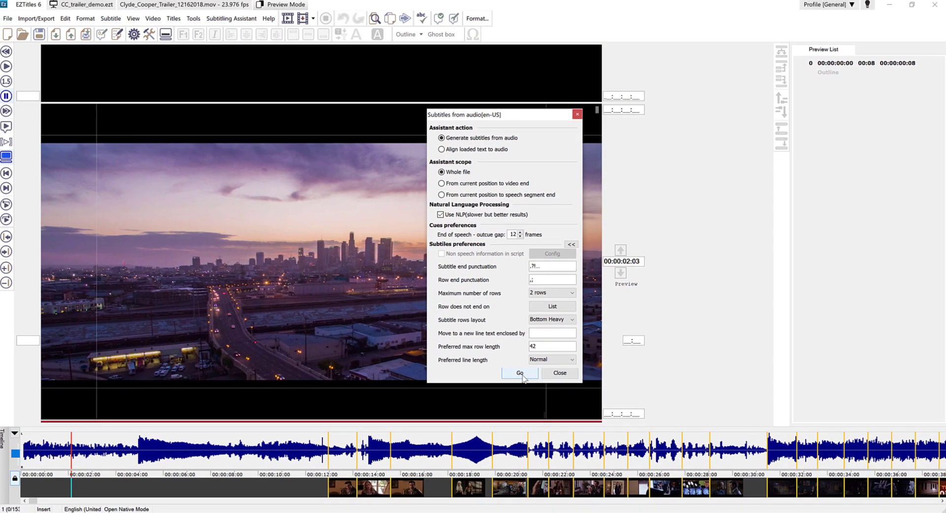
{"action": "left_click", "coordinate": [496, 422]}
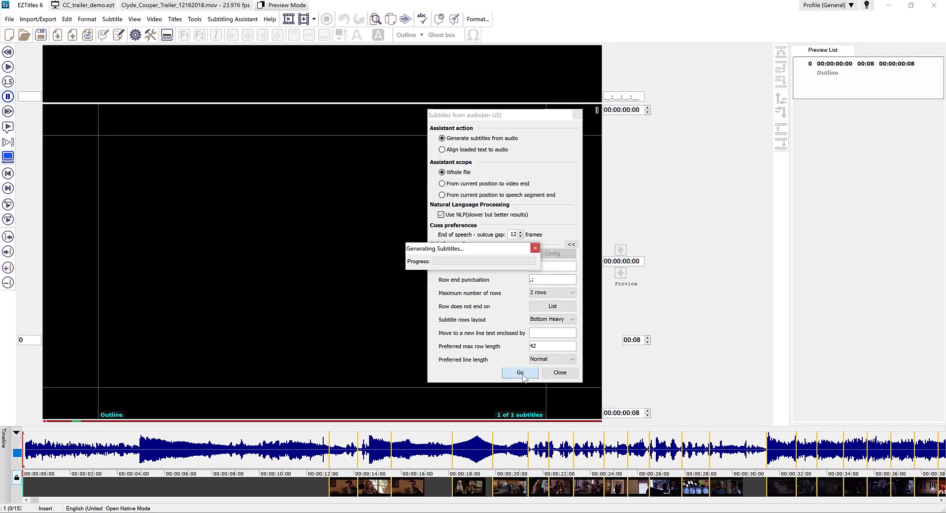
{"action": "key", "text": "space"}
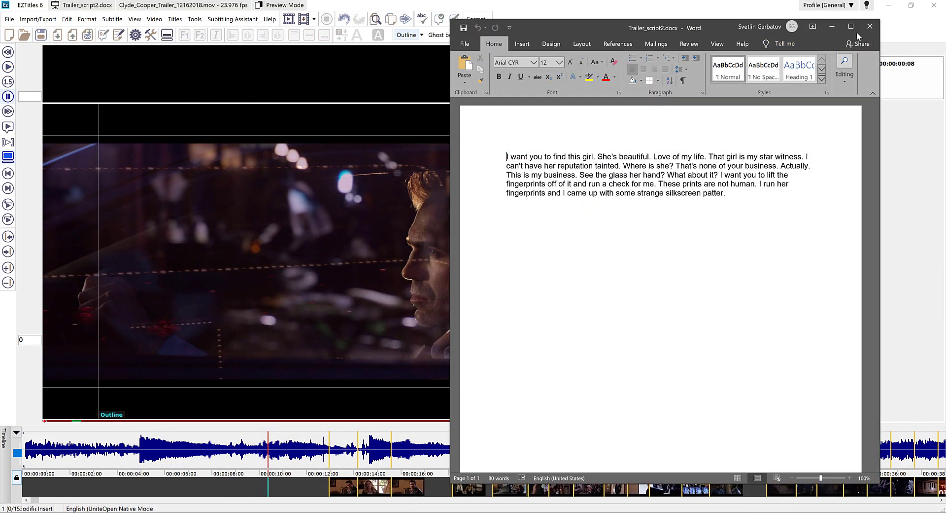
{"action": "left_click", "coordinate": [868, 29]}
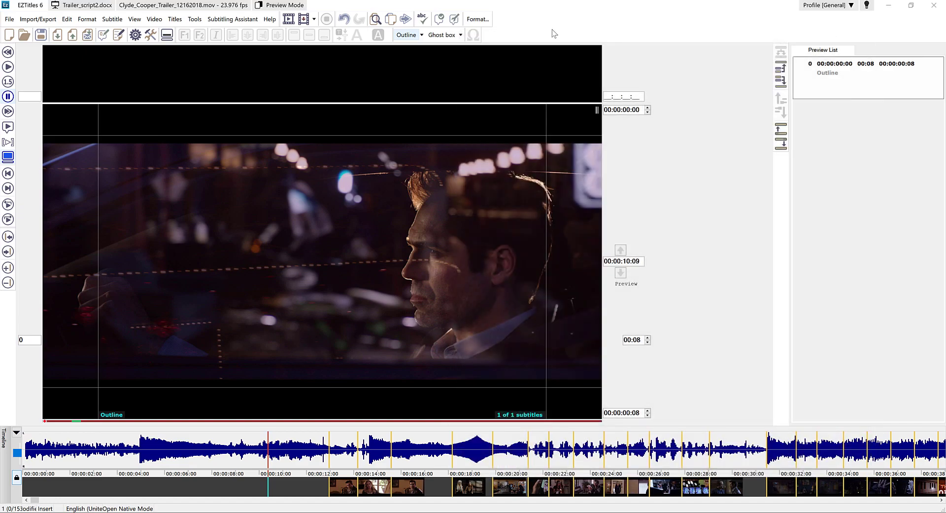
- Import Trailer_script2.docx with the default RTF import options and select subtitle 1
{"action": "left_click", "coordinate": [49, 20]}
{"action": "left_click", "coordinate": [52, 31]}
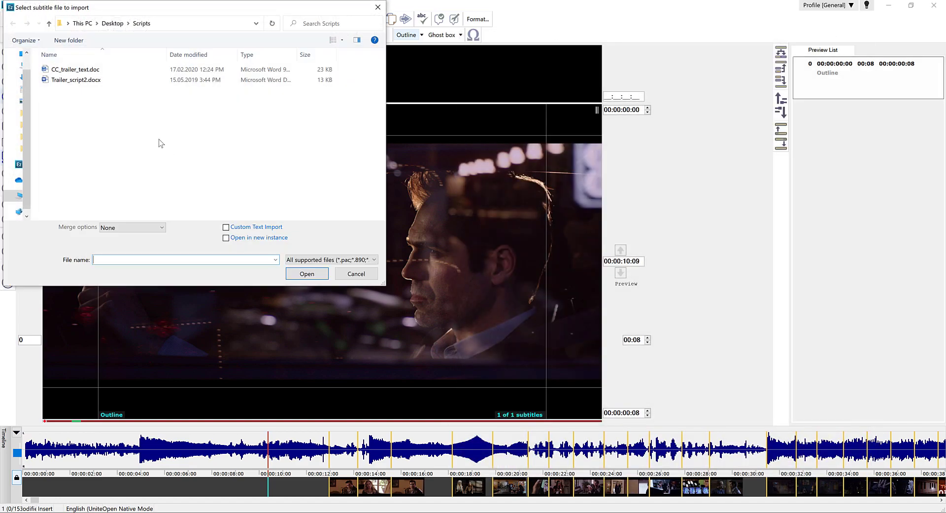
{"action": "left_click", "coordinate": [88, 81]}
{"action": "left_click", "coordinate": [308, 274]}
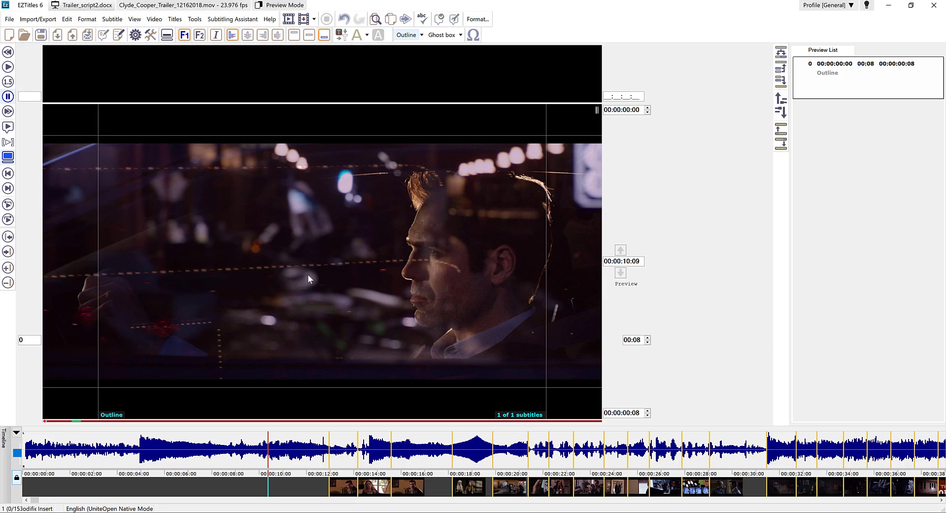
{"action": "left_click", "coordinate": [463, 206]}
{"action": "left_click", "coordinate": [821, 137]}
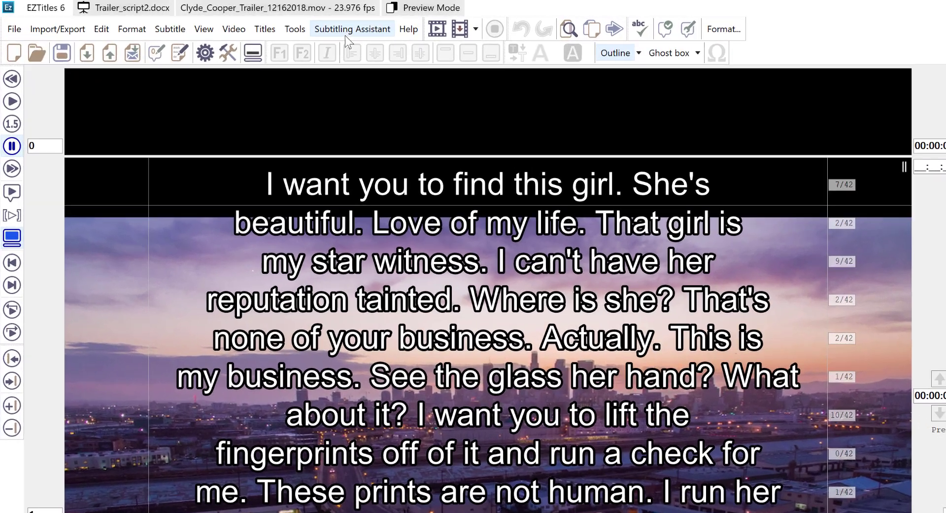
- Align the loaded script text to the audio with Whole file scope
{"action": "left_click", "coordinate": [350, 29]}
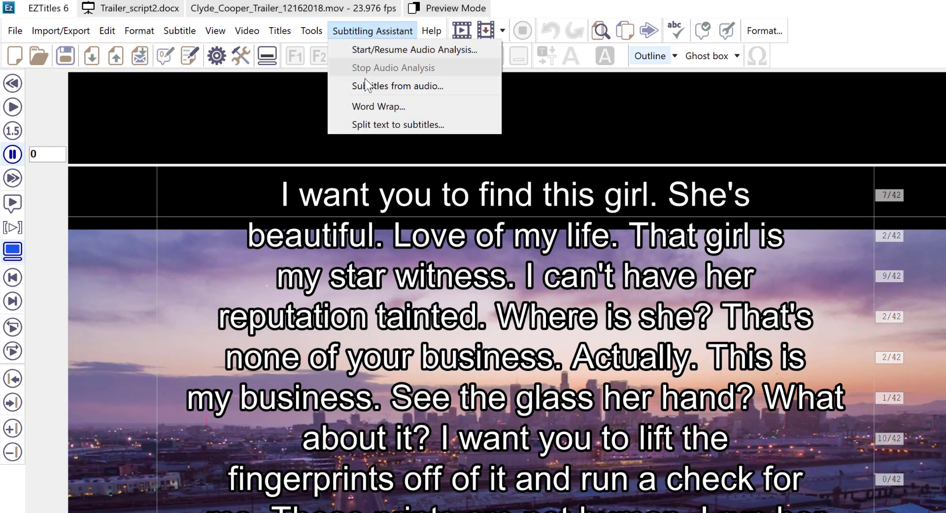
{"action": "left_click", "coordinate": [366, 80]}
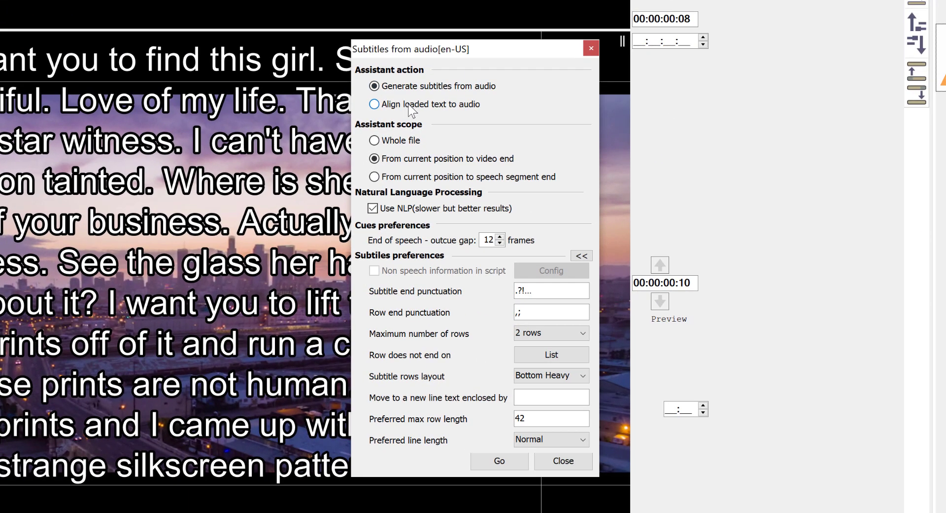
{"action": "left_click", "coordinate": [409, 104]}
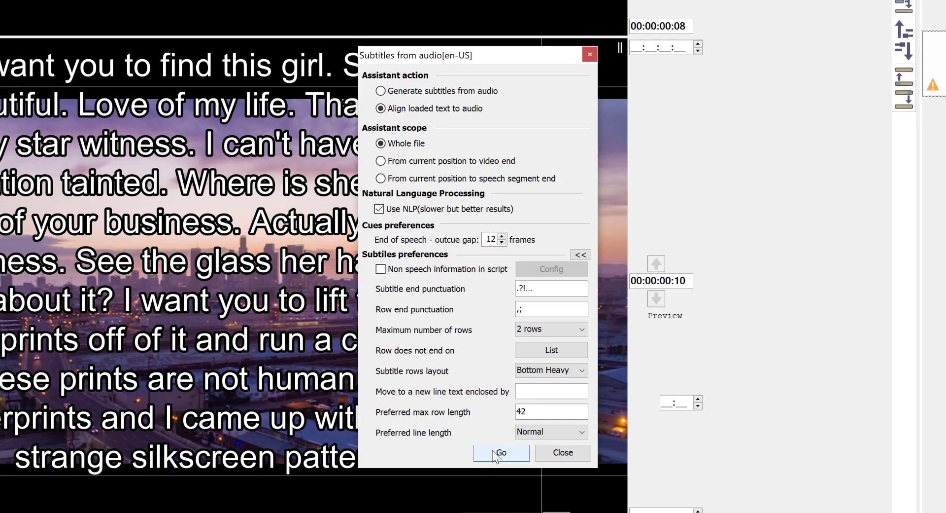
{"action": "left_click", "coordinate": [498, 459]}
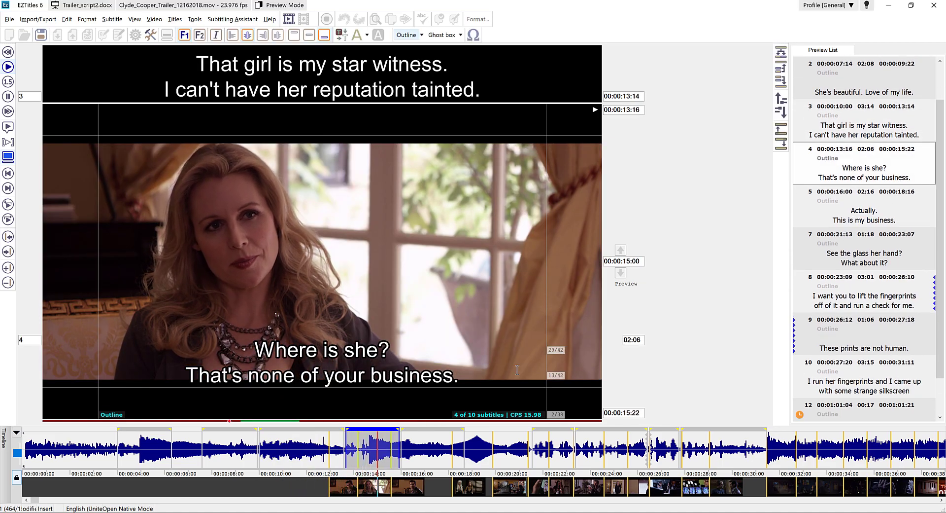
- Split subtitle 2 before 'Love of my life.' and play from about 7 seconds to check
{"action": "key", "text": "Page_Up"}
{"action": "key", "text": "Page_Up"}
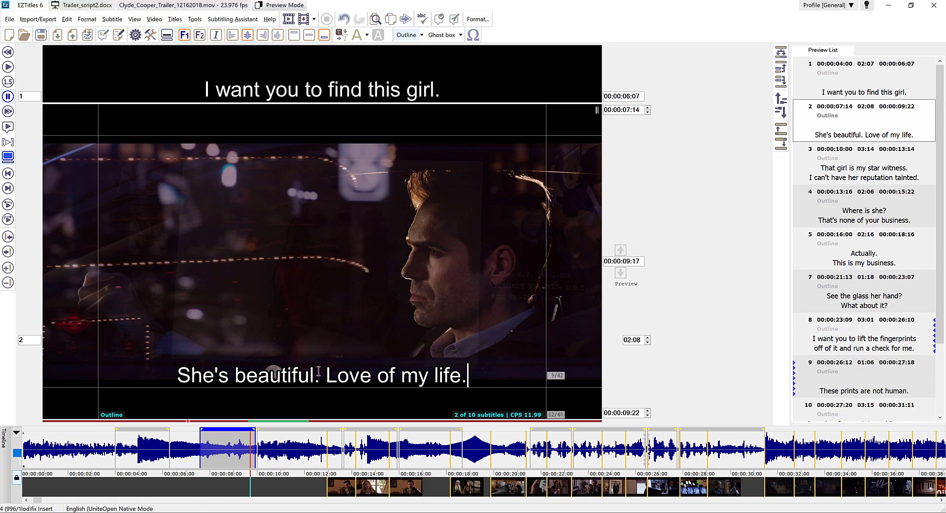
{"action": "key", "text": "BackSpace"}
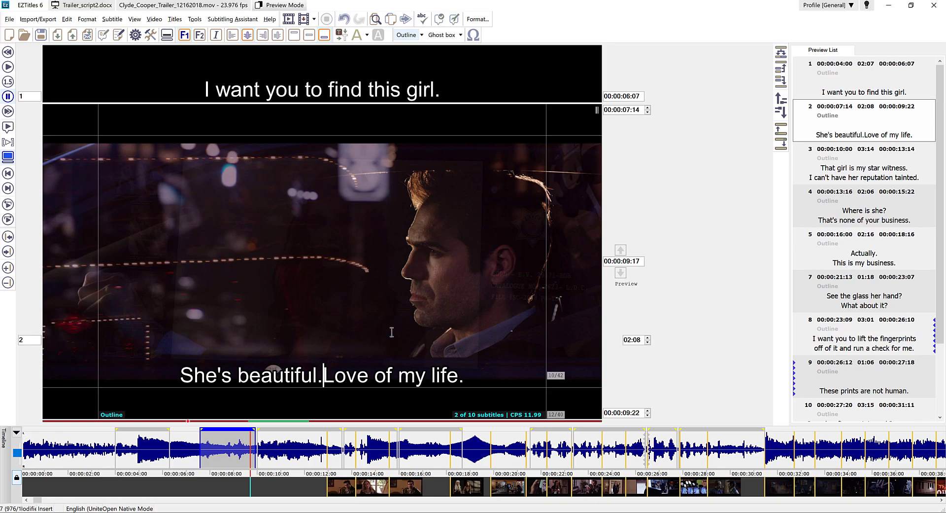
{"action": "left_click", "coordinate": [781, 52]}
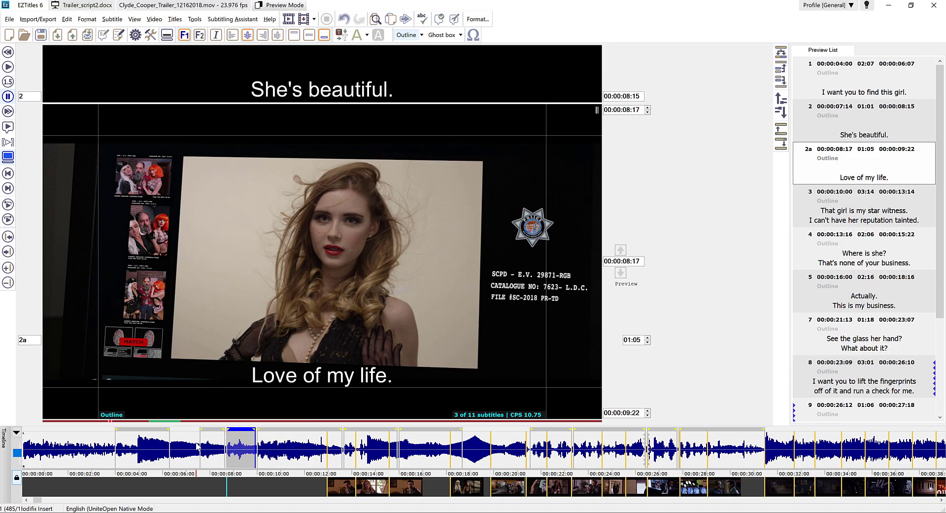
{"action": "left_click", "coordinate": [197, 447]}
{"action": "key", "text": "space"}
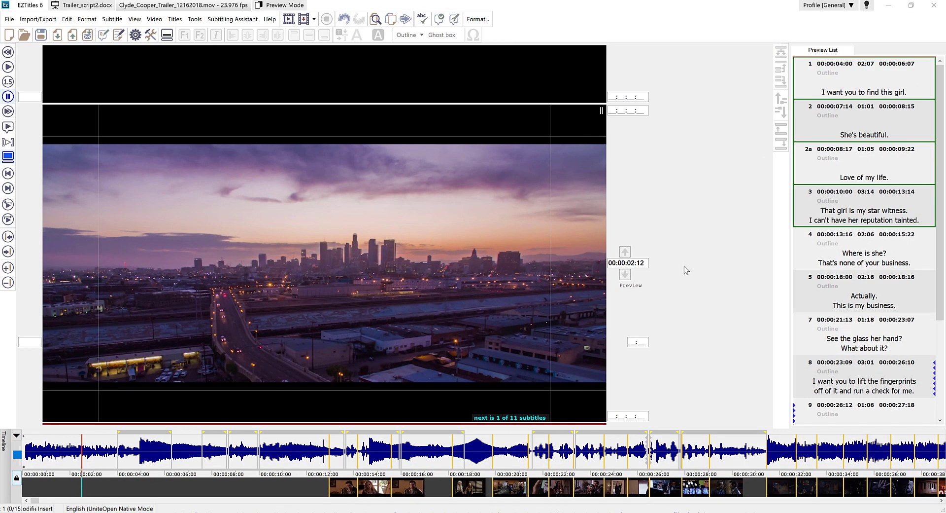
- Start recording Demo Macro and format the marked subtitles in Normal style
{"action": "left_click", "coordinate": [195, 18]}
{"action": "left_click", "coordinate": [328, 127]}
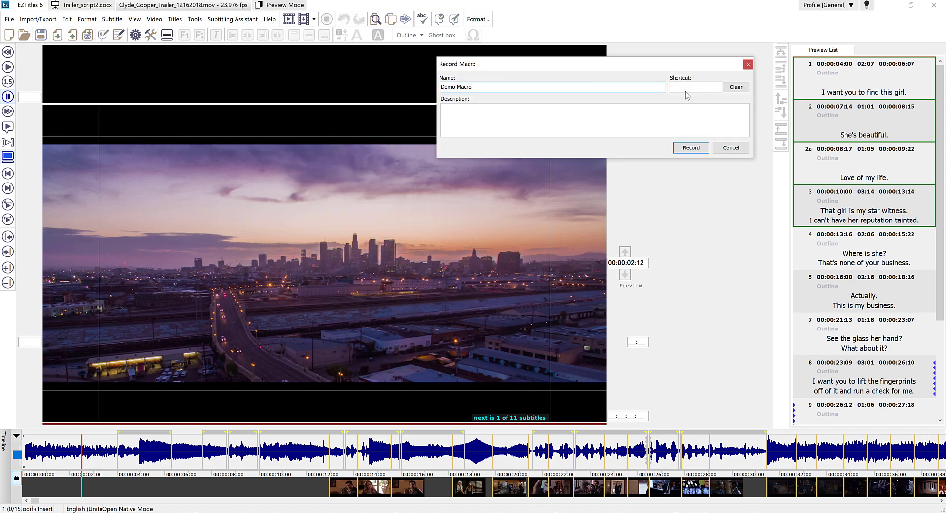
{"action": "left_click", "coordinate": [691, 147]}
{"action": "left_click", "coordinate": [175, 19]}
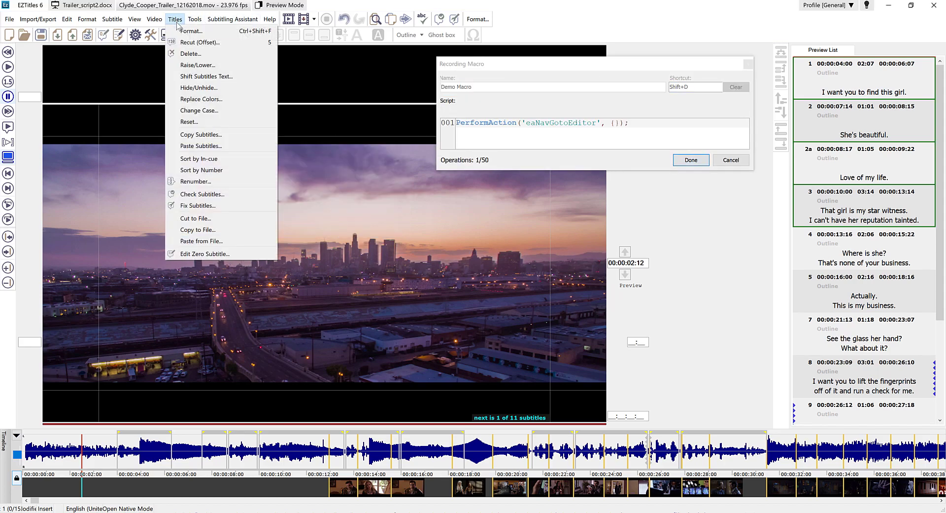
{"action": "left_click", "coordinate": [441, 243]}
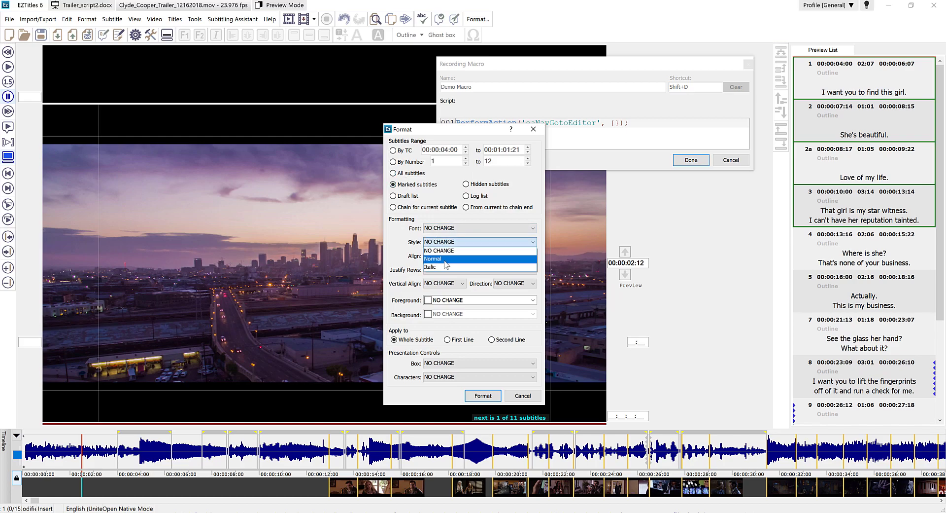
{"action": "left_click", "coordinate": [482, 395]}
- Change the marked subtitles to sentence case and finish the macro recording
{"action": "left_click", "coordinate": [175, 19]}
{"action": "left_click", "coordinate": [209, 110]}
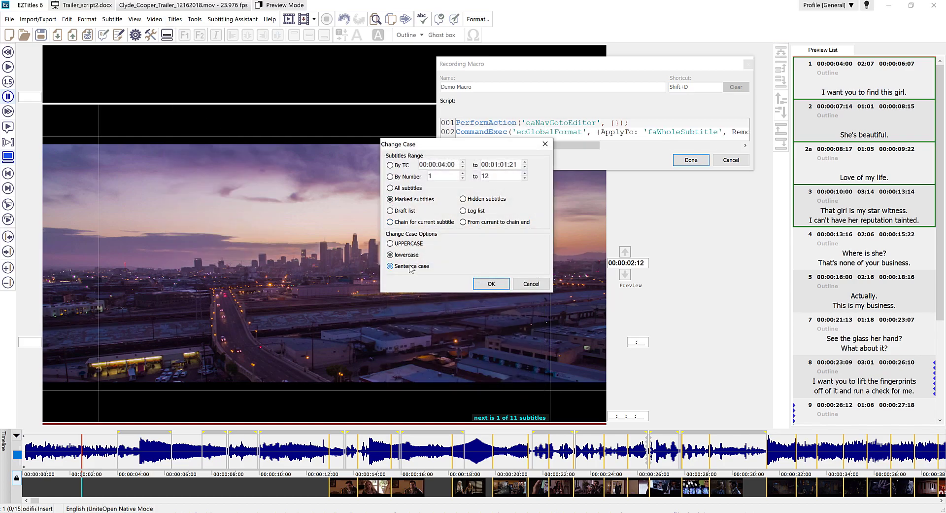
{"action": "left_click", "coordinate": [492, 283]}
{"action": "left_click", "coordinate": [691, 159]}
{"action": "left_click", "coordinate": [479, 274]}
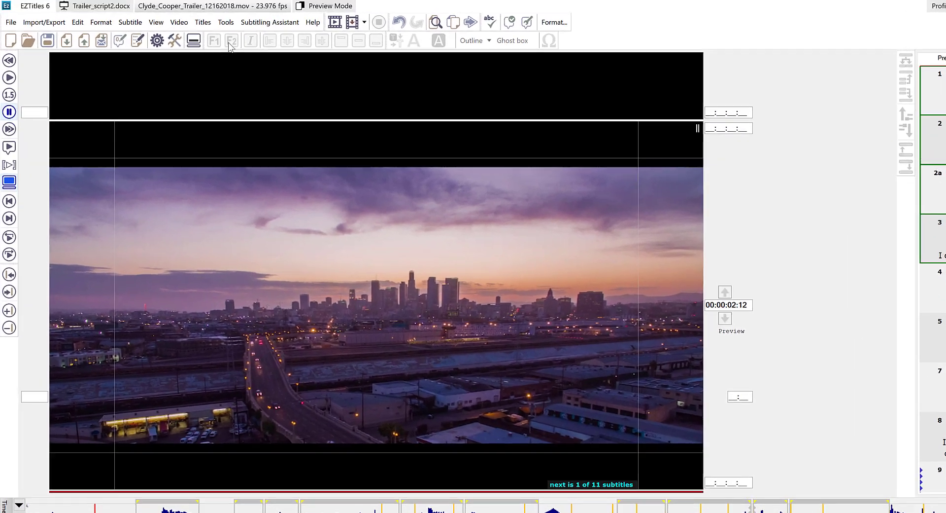
- Open the Custom Checks macro for editing from the macros list
{"action": "left_click", "coordinate": [195, 18]}
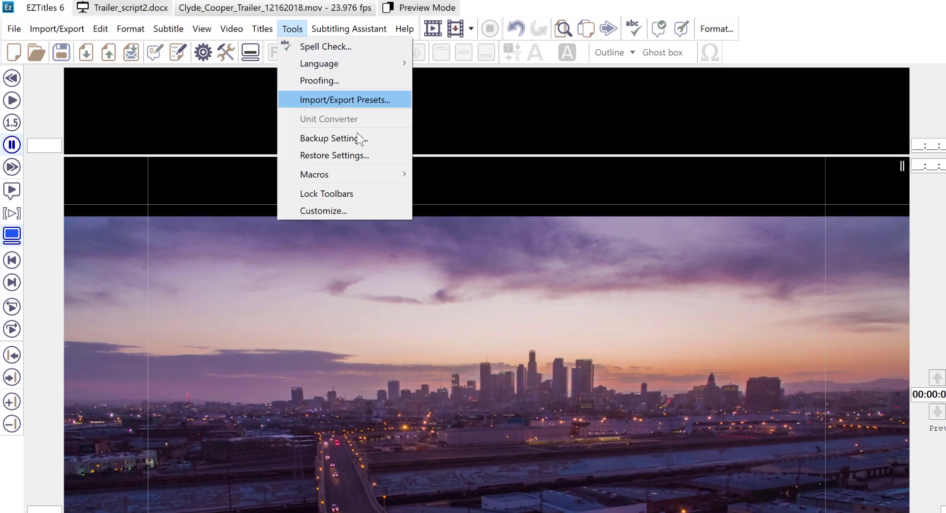
{"action": "mouse_move", "coordinate": [340, 173]}
{"action": "left_click", "coordinate": [446, 173]}
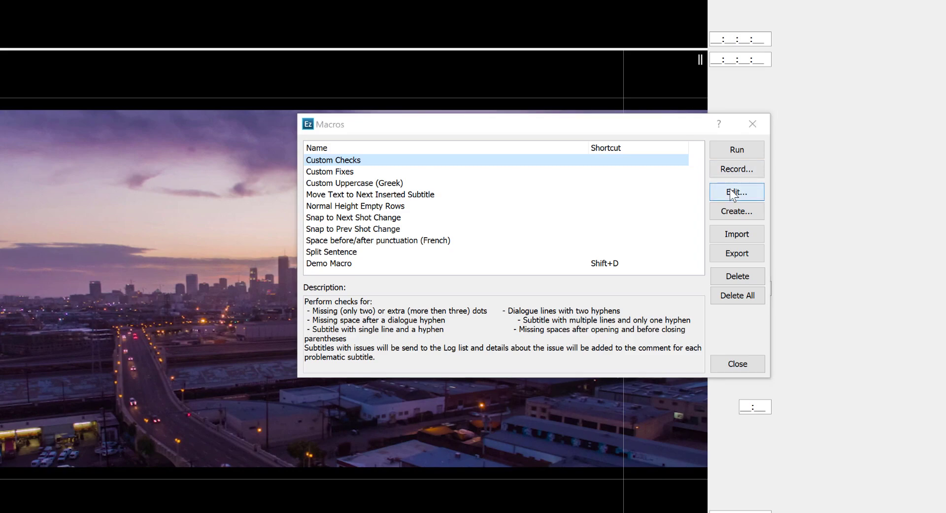
{"action": "left_click", "coordinate": [729, 190]}
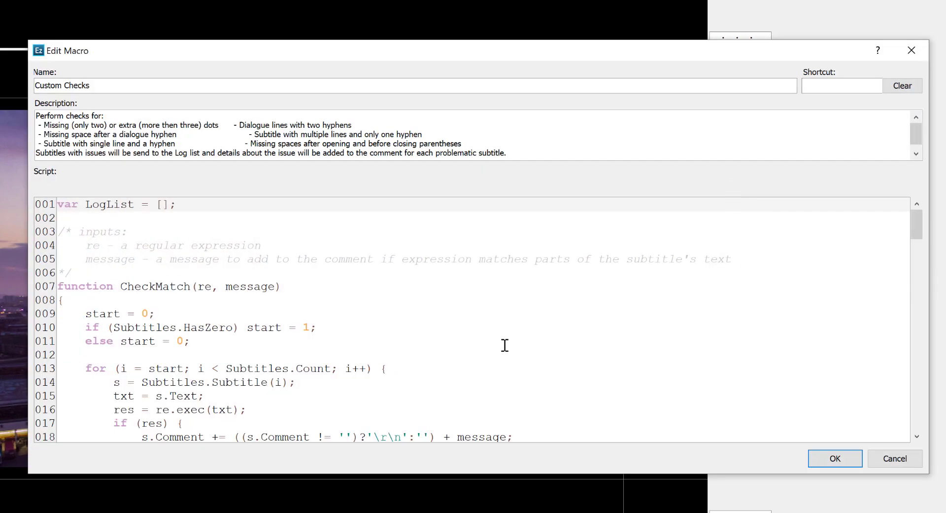
{"action": "scroll", "coordinate": [505, 345], "scroll_direction": "down", "scroll_amount": 3}
{"action": "scroll", "coordinate": [505, 345], "scroll_direction": "down", "scroll_amount": 1}
{"action": "scroll", "coordinate": [504, 343], "scroll_direction": "down", "scroll_amount": 4}
{"action": "scroll", "coordinate": [503, 342], "scroll_direction": "down", "scroll_amount": 4}
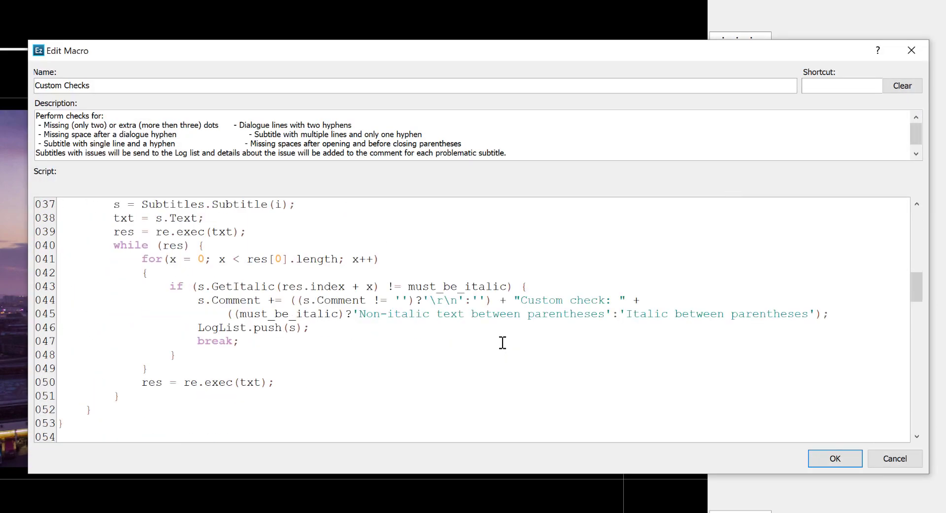
{"action": "scroll", "coordinate": [503, 342], "scroll_direction": "down", "scroll_amount": 3}
{"action": "scroll", "coordinate": [508, 331], "scroll_direction": "down", "scroll_amount": 4}
- Give Custom Checks the Ctrl+Shift+C shortcut, then review the Custom Fixes and Custom Uppercase (Greek) descriptions
{"action": "left_click", "coordinate": [822, 87]}
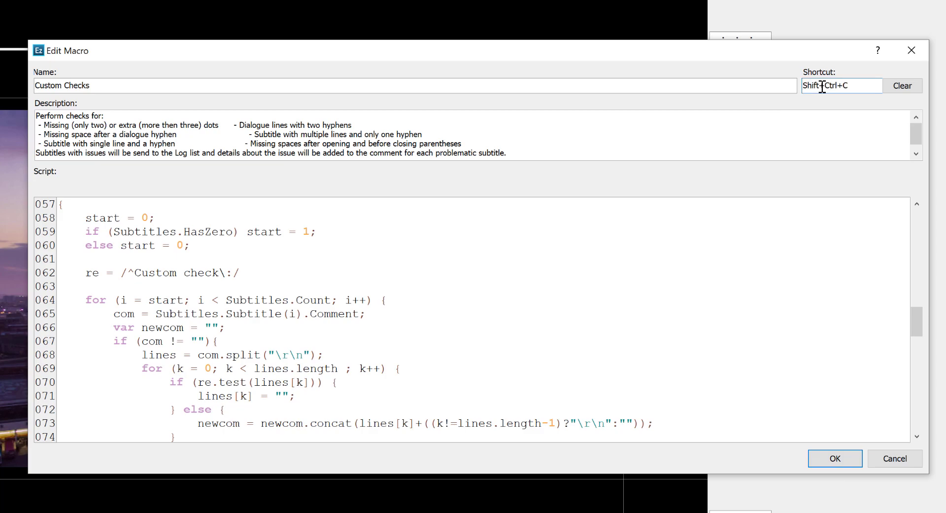
{"action": "left_click", "coordinate": [834, 460]}
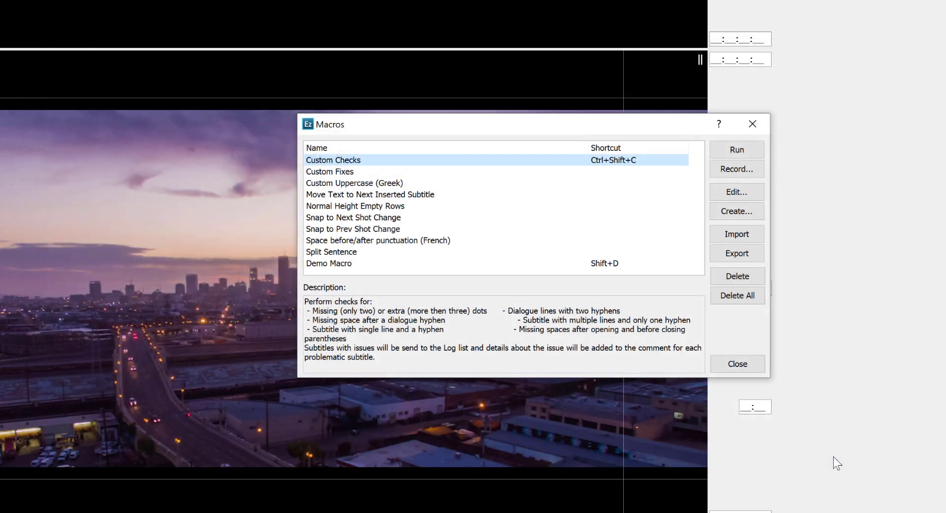
{"action": "left_click", "coordinate": [355, 172]}
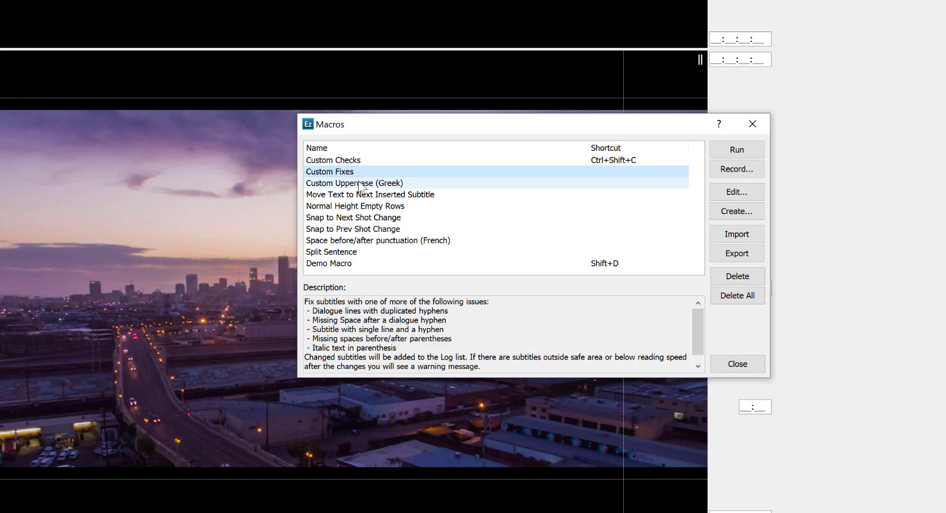
{"action": "left_click", "coordinate": [361, 185]}
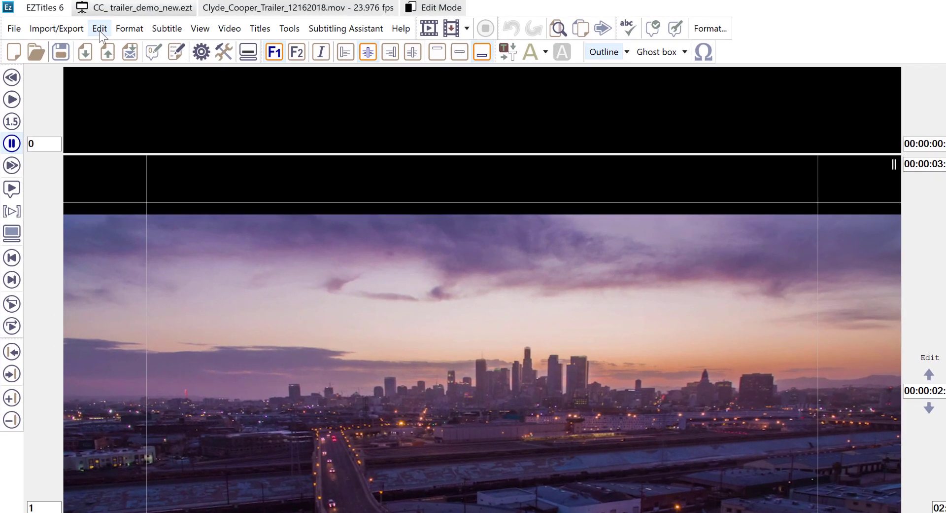
- Uncheck 'Backup saved subtitles projects' in the Recovery preferences
{"action": "left_click", "coordinate": [67, 19]}
{"action": "left_click", "coordinate": [162, 344]}
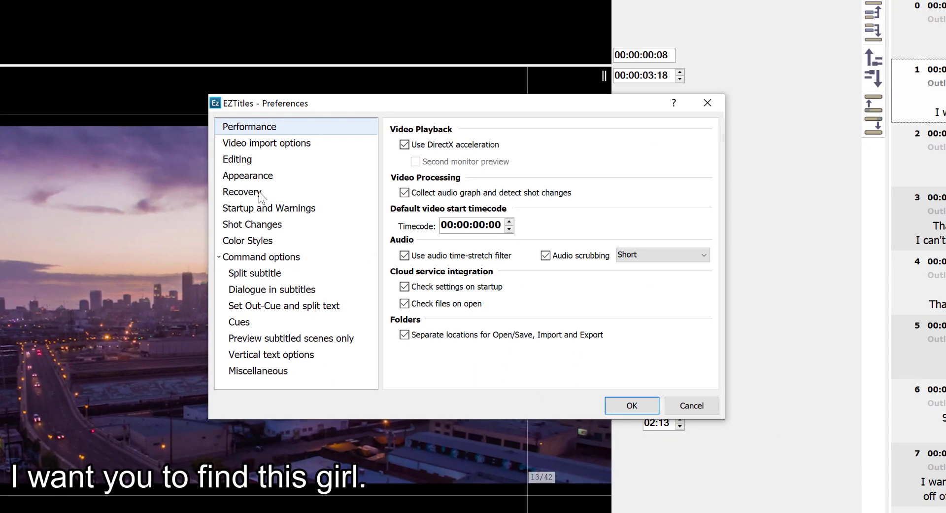
{"action": "left_click", "coordinate": [260, 196]}
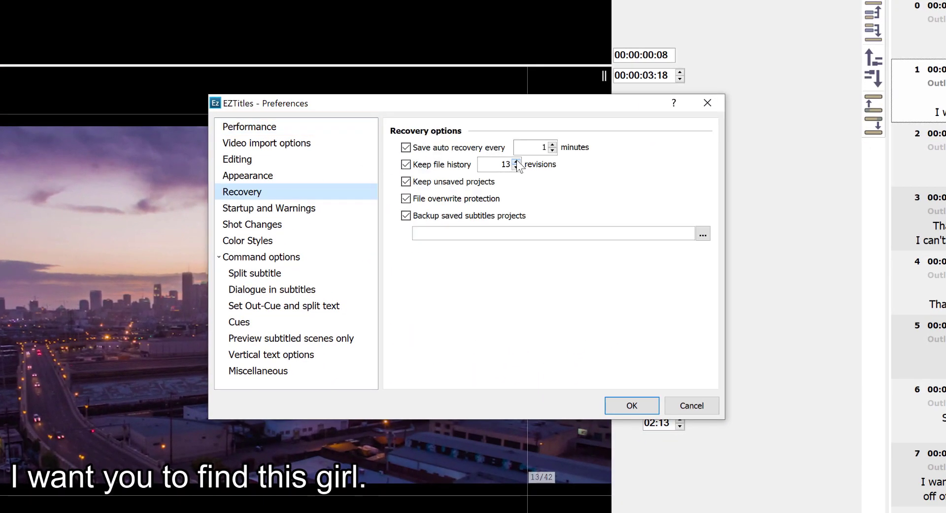
{"action": "left_click", "coordinate": [406, 217]}
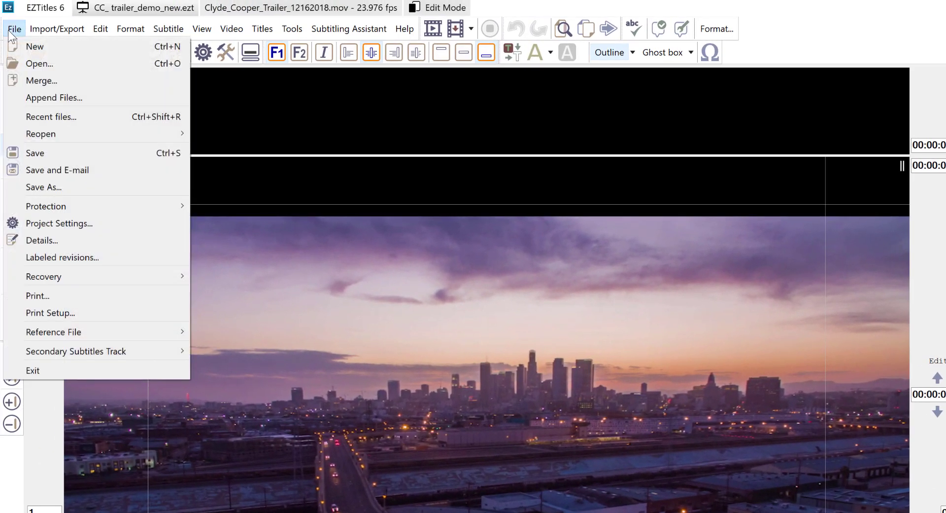
{"action": "mouse_move", "coordinate": [43, 276]}
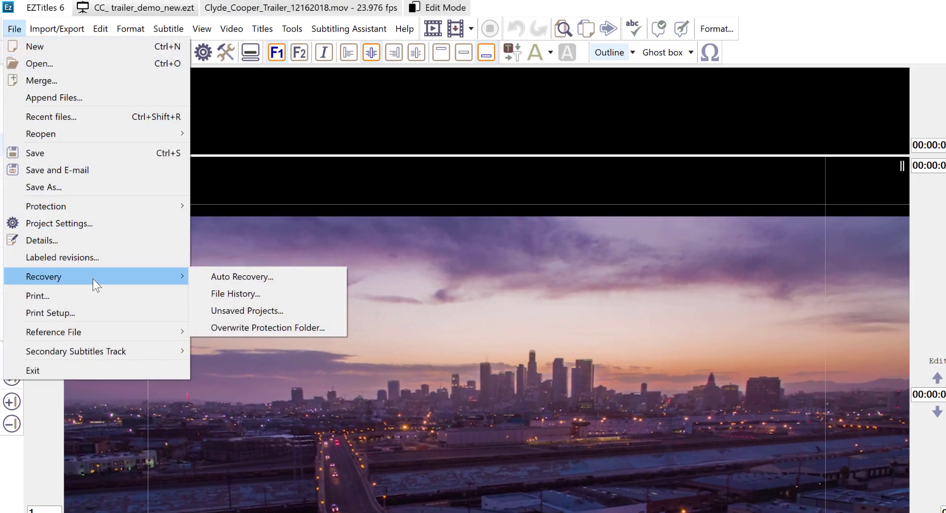
{"action": "left_click", "coordinate": [323, 294]}
{"action": "left_click", "coordinate": [488, 447]}
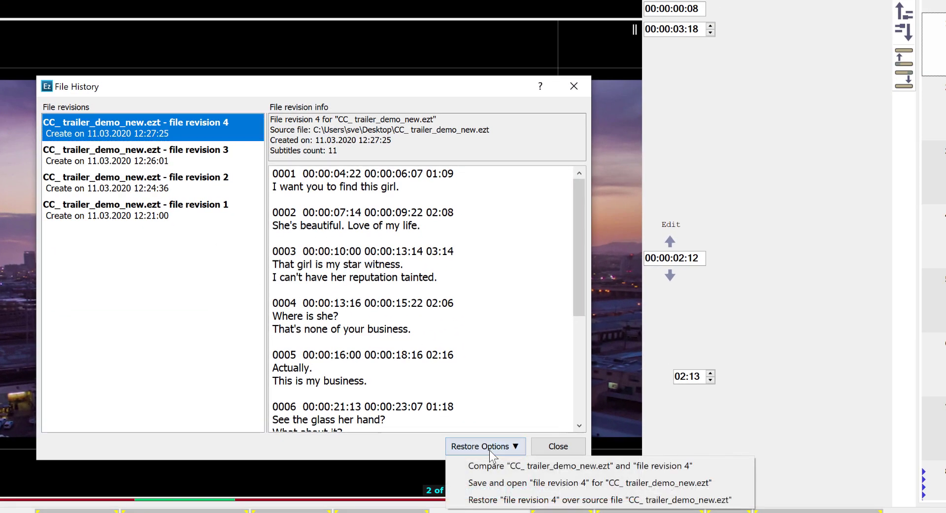
{"action": "left_click", "coordinate": [494, 463]}
{"action": "left_click", "coordinate": [495, 241]}
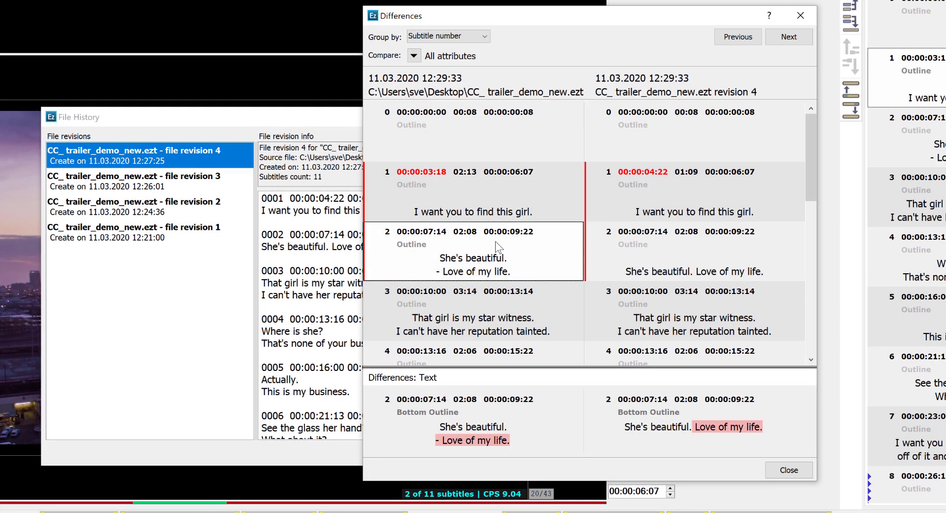
{"action": "left_click", "coordinate": [789, 469]}
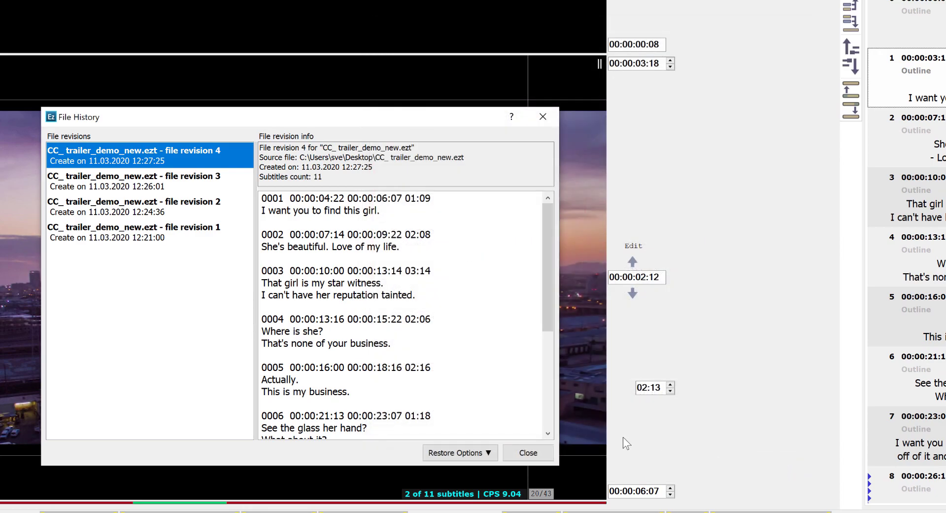
{"action": "left_click", "coordinate": [528, 453]}
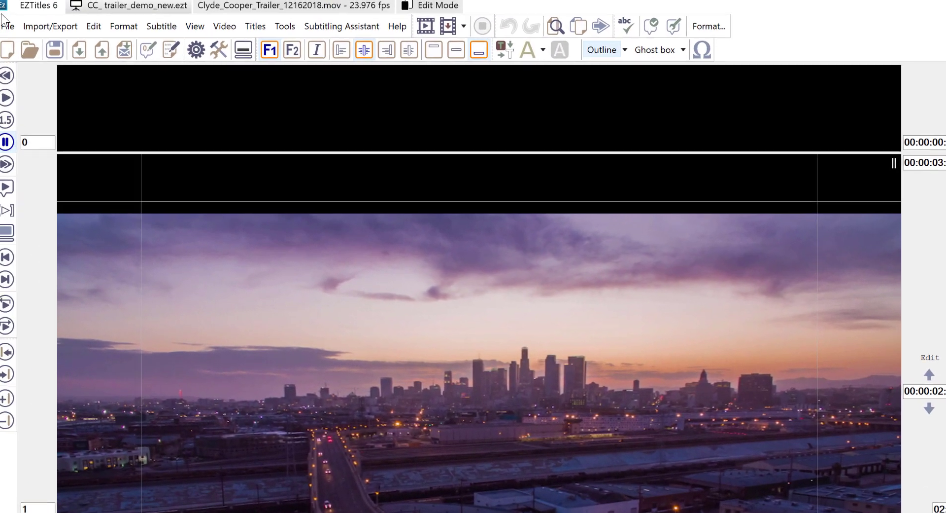
{"action": "left_click", "coordinate": [11, 29]}
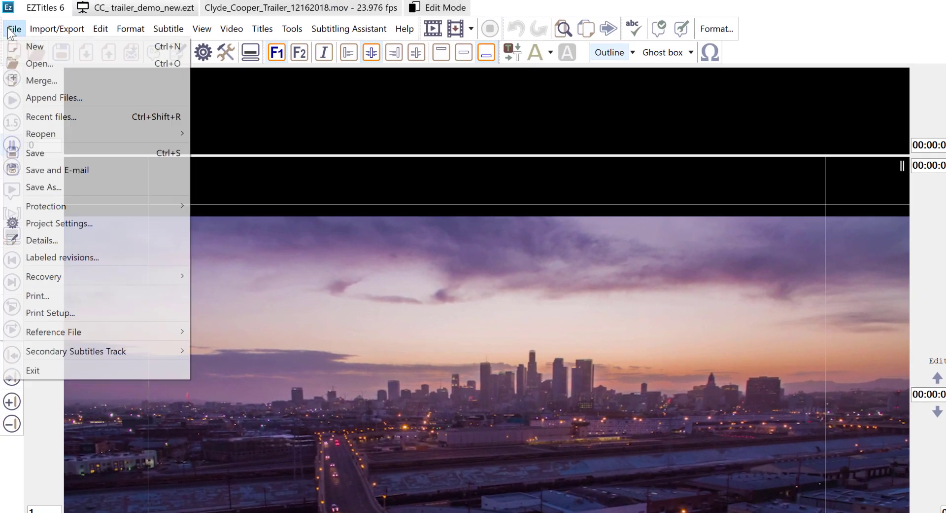
{"action": "mouse_move", "coordinate": [96, 276]}
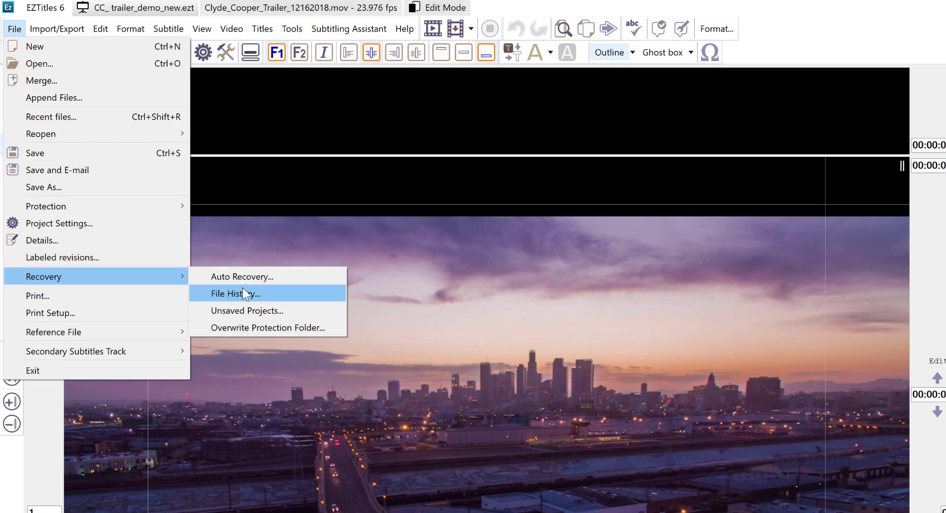
{"action": "left_click", "coordinate": [324, 312]}
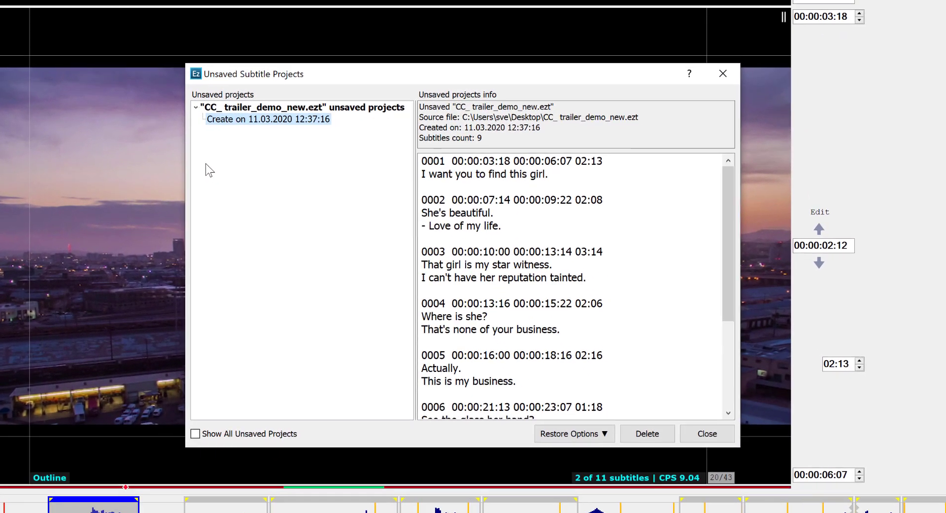
{"action": "left_click", "coordinate": [695, 431]}
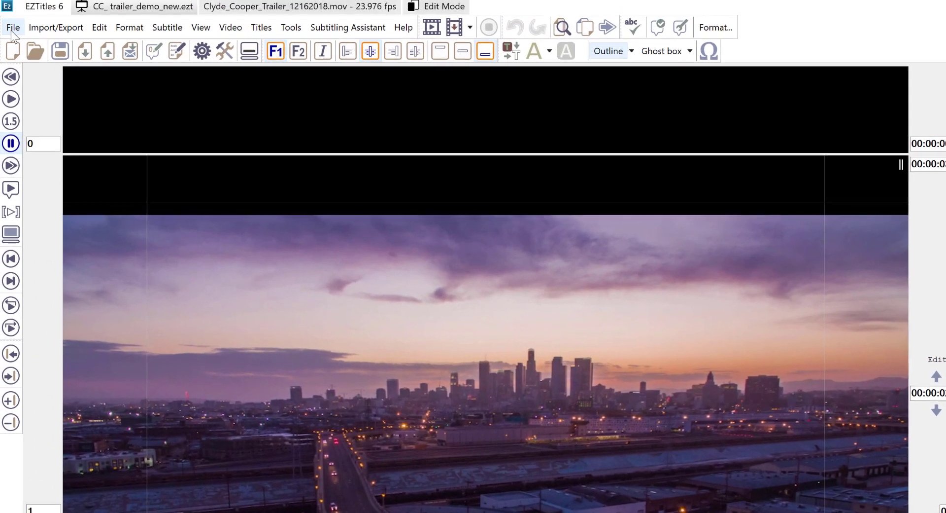
{"action": "left_click", "coordinate": [14, 28]}
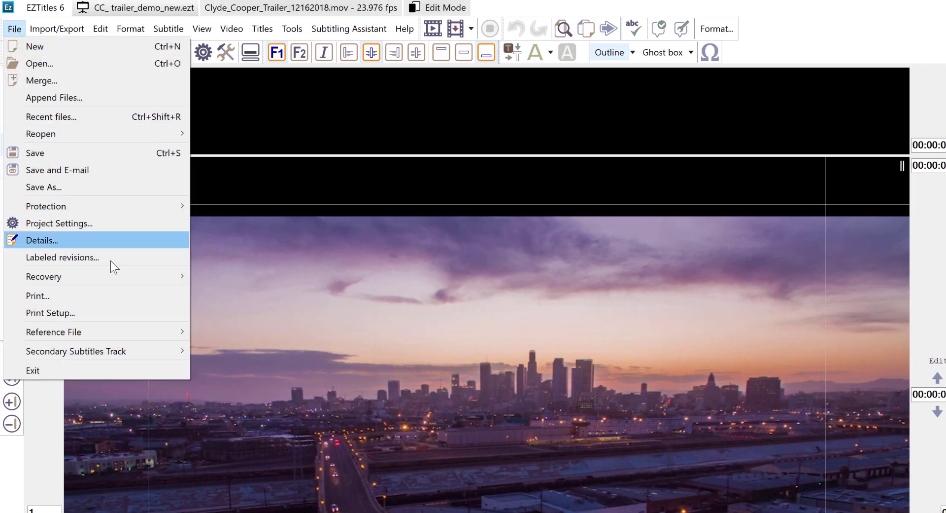
{"action": "mouse_move", "coordinate": [43, 272]}
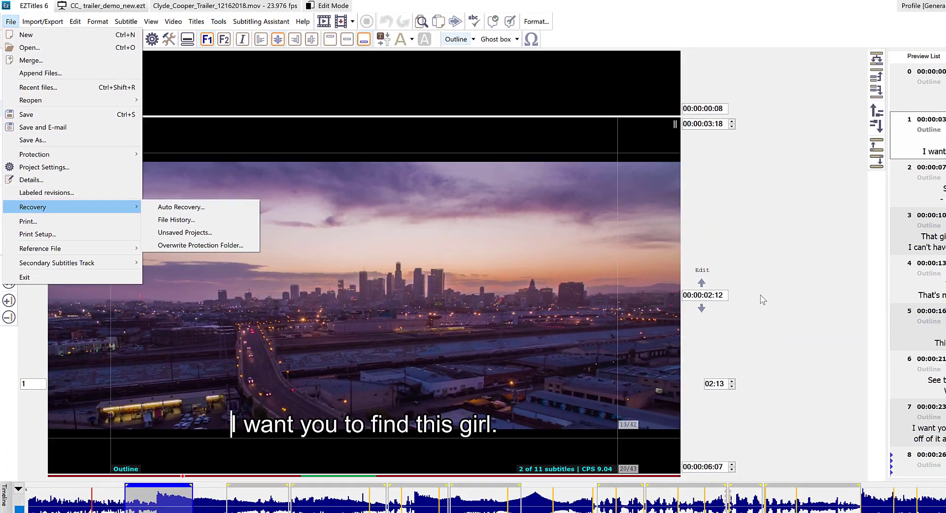
{"action": "left_click", "coordinate": [689, 261]}
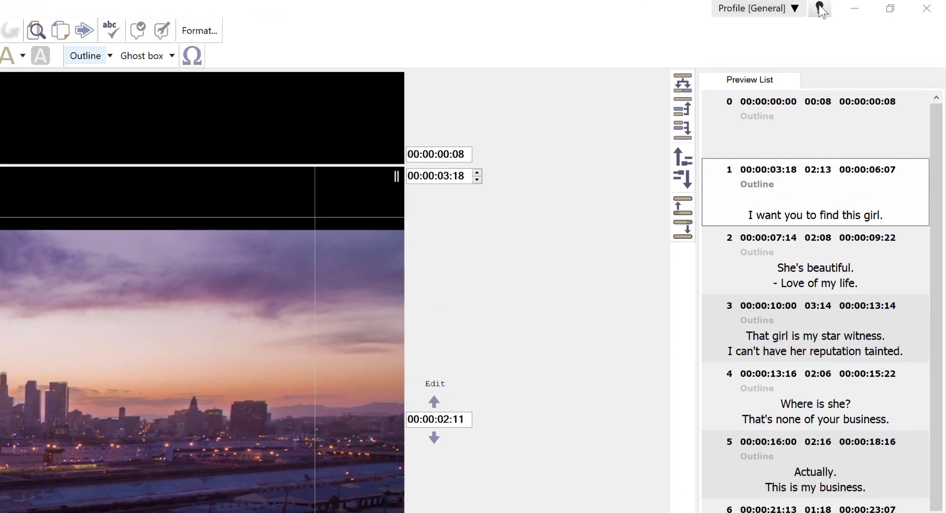
- Search the Commands insight for 'Format'
{"action": "left_click", "coordinate": [867, 5]}
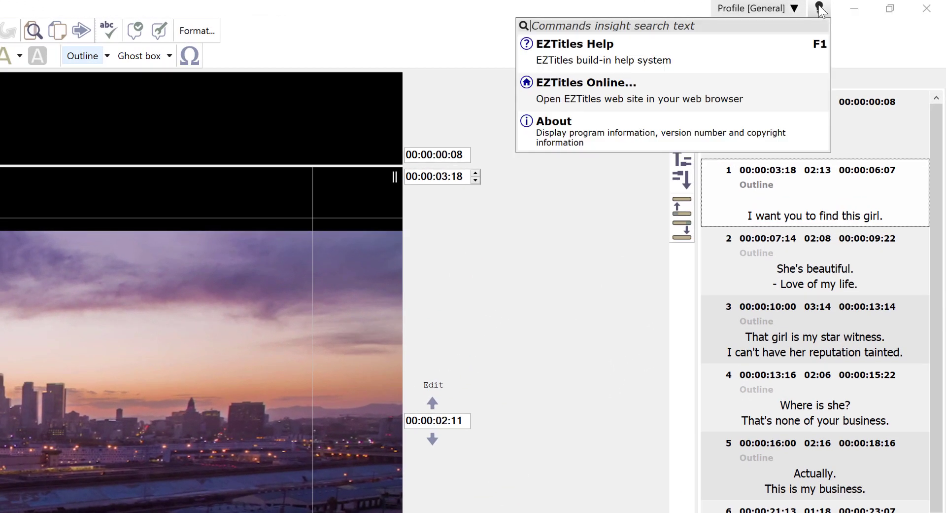
{"action": "type", "text": "Fo"}
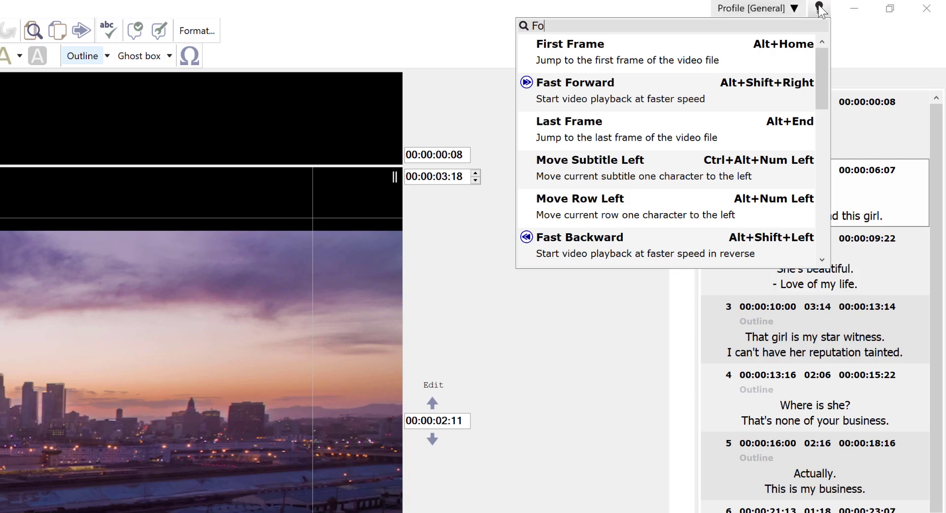
{"action": "type", "text": "rm"}
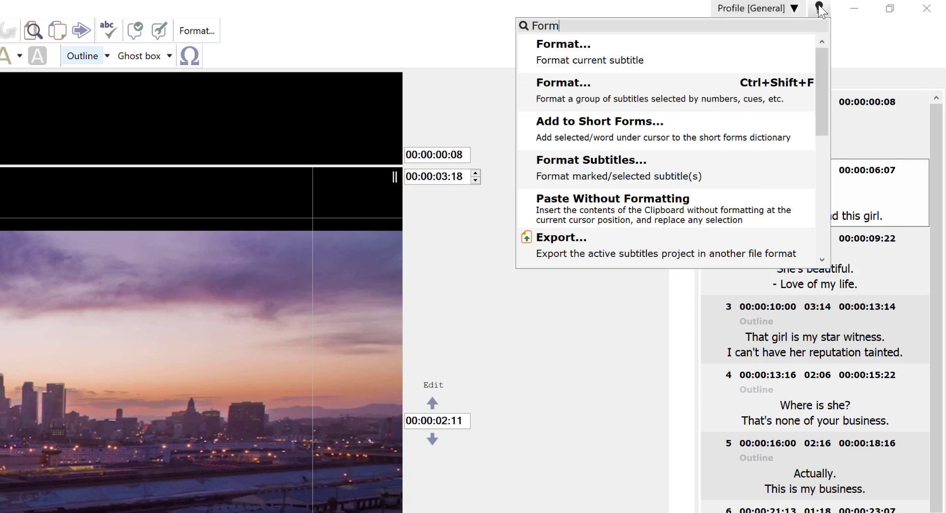
{"action": "type", "text": "at"}
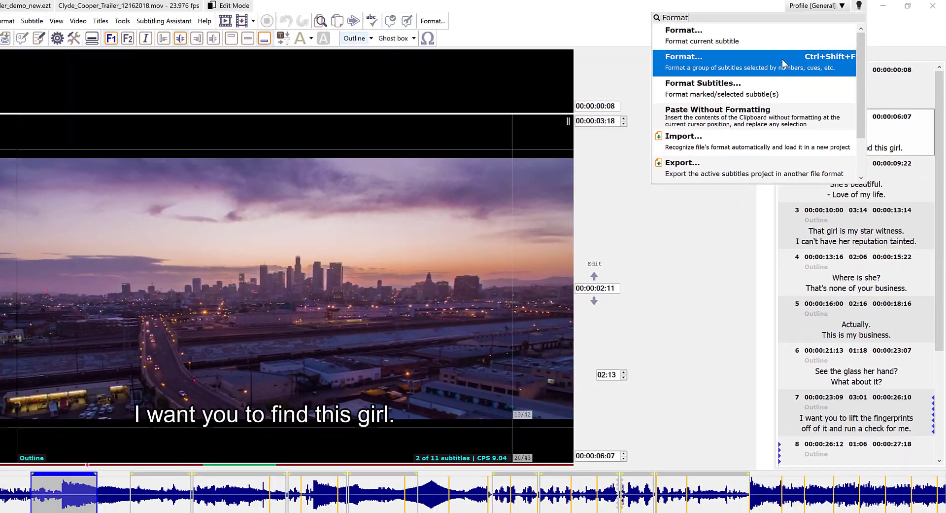
- Choose 'Format Subtitles...' from the command search results
{"action": "left_click", "coordinate": [710, 83]}
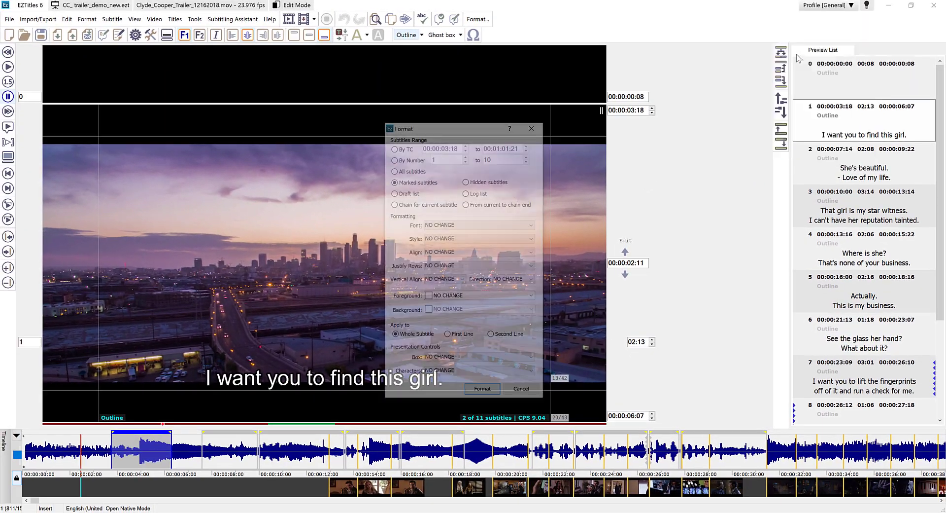